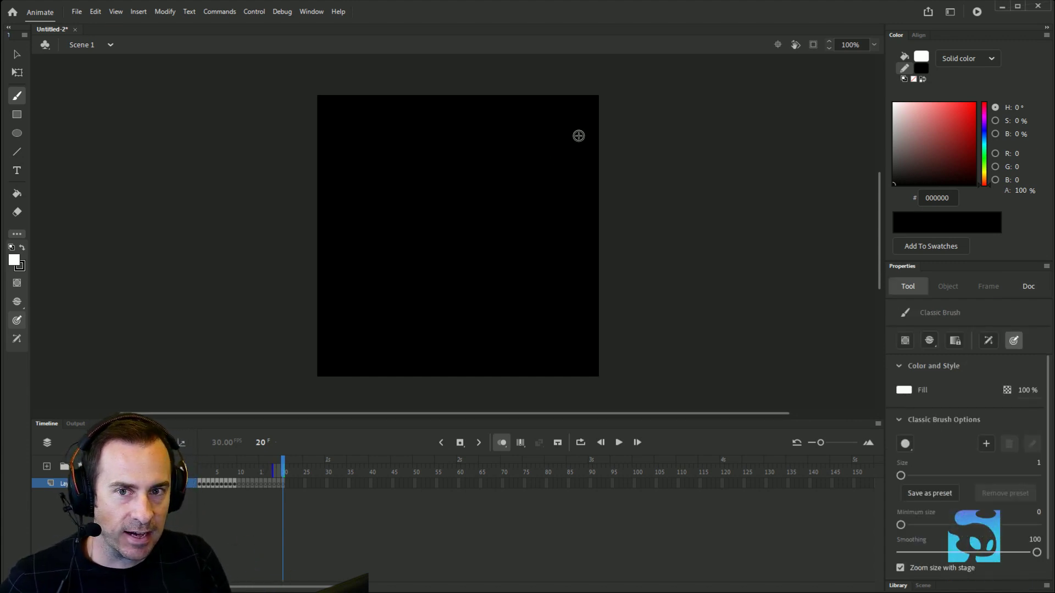
- Test-play the current animation, close the preview, and look through the File menu
key("ctrl+Return")
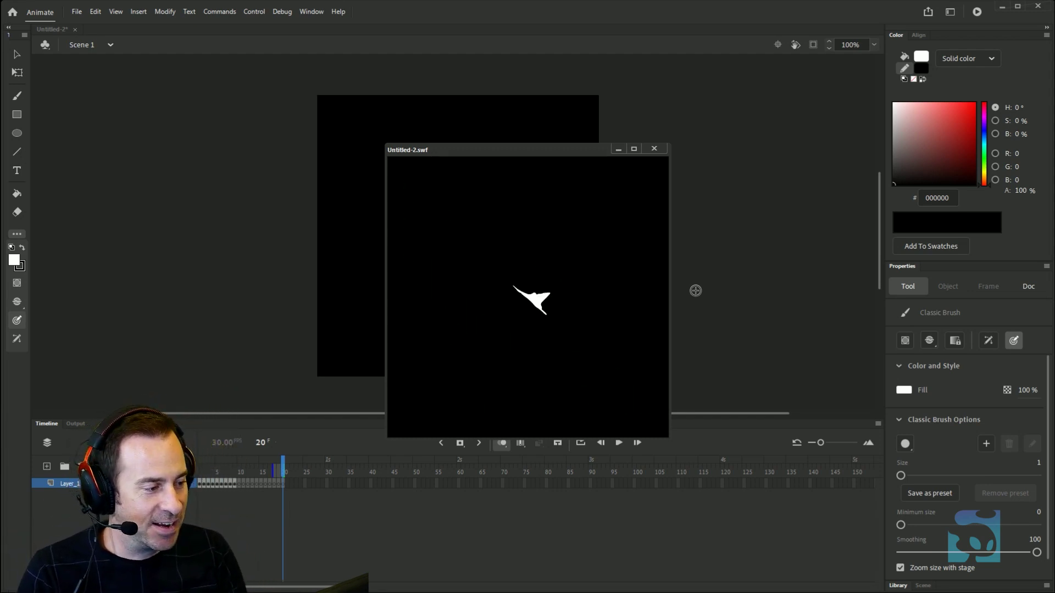
left_click(654, 149)
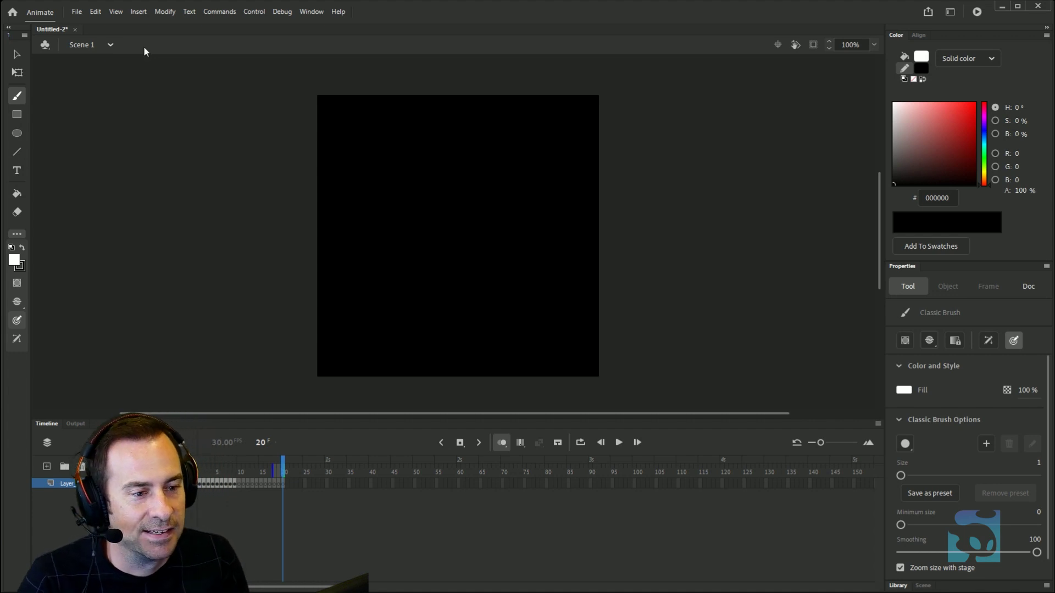
left_click(86, 12)
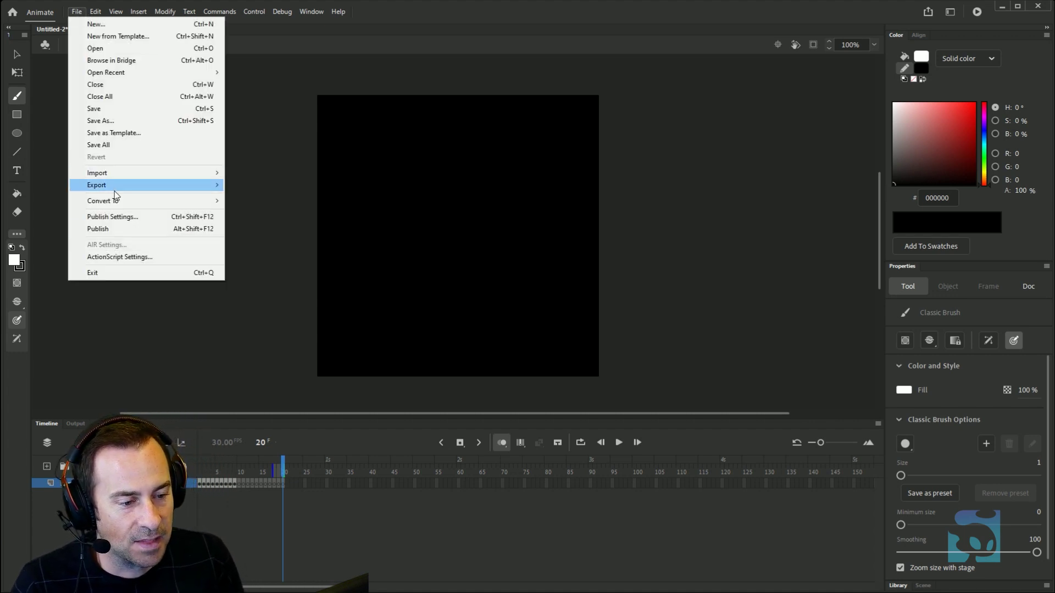
mouse_move(138, 186)
- In General Preferences, switch the interface theme to Light, then back to Dark
left_click(96, 12)
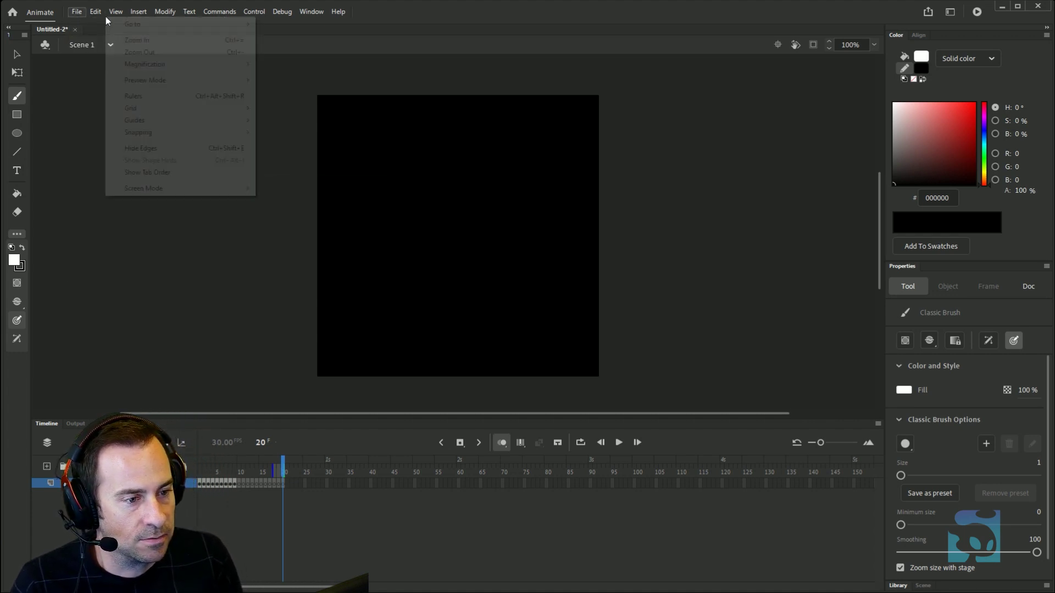
mouse_move(168, 266)
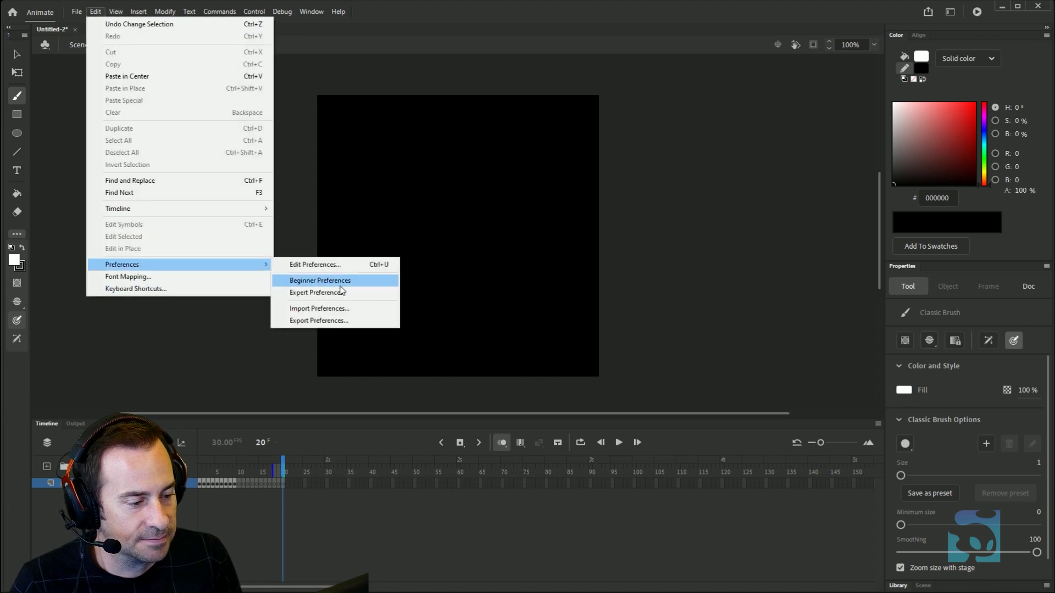
left_click(321, 265)
left_click(486, 202)
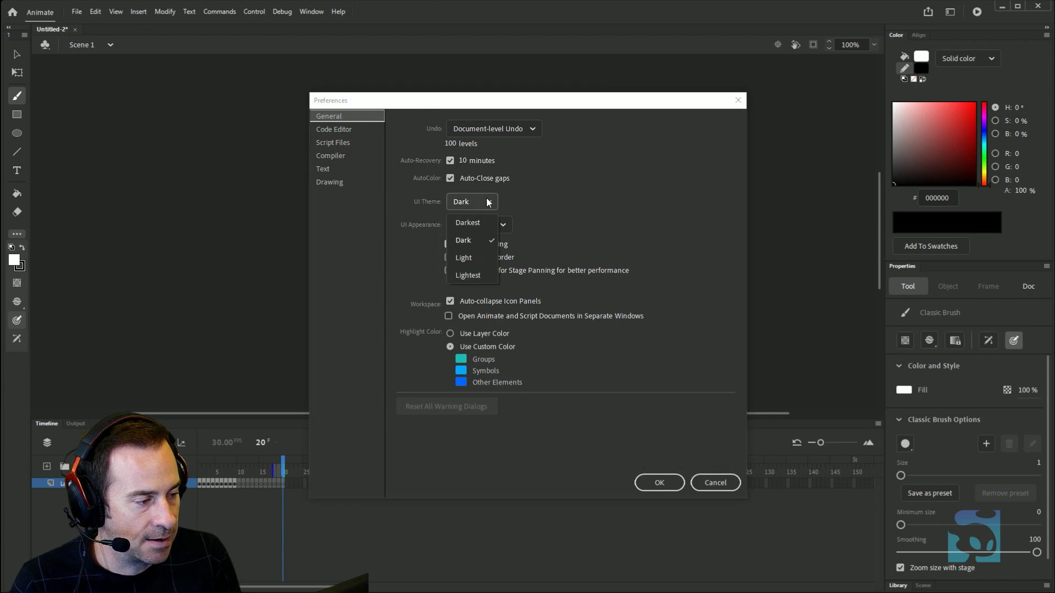
left_click(468, 259)
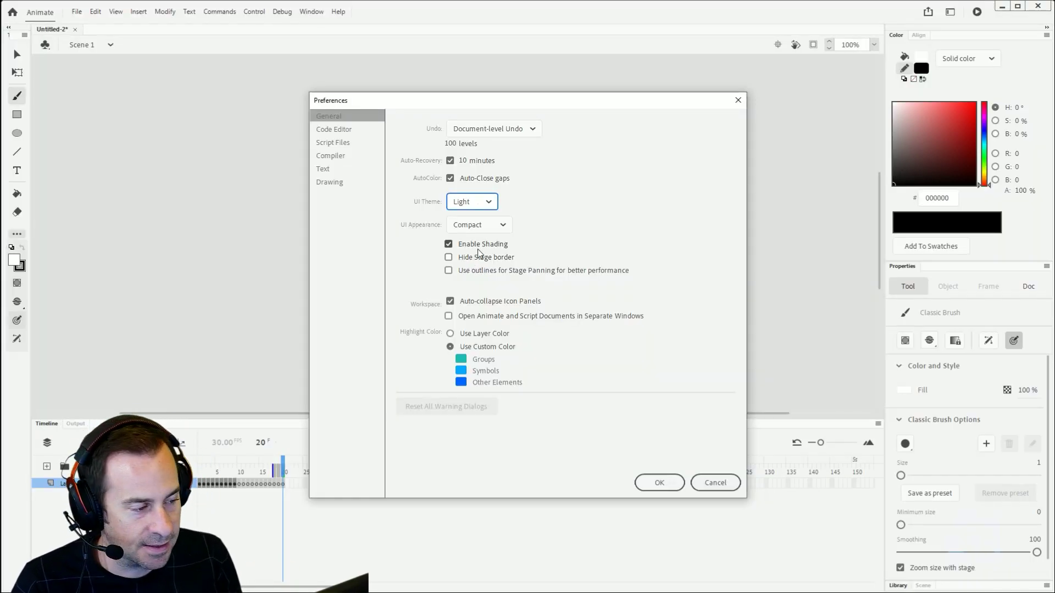
left_click(465, 209)
left_click(473, 239)
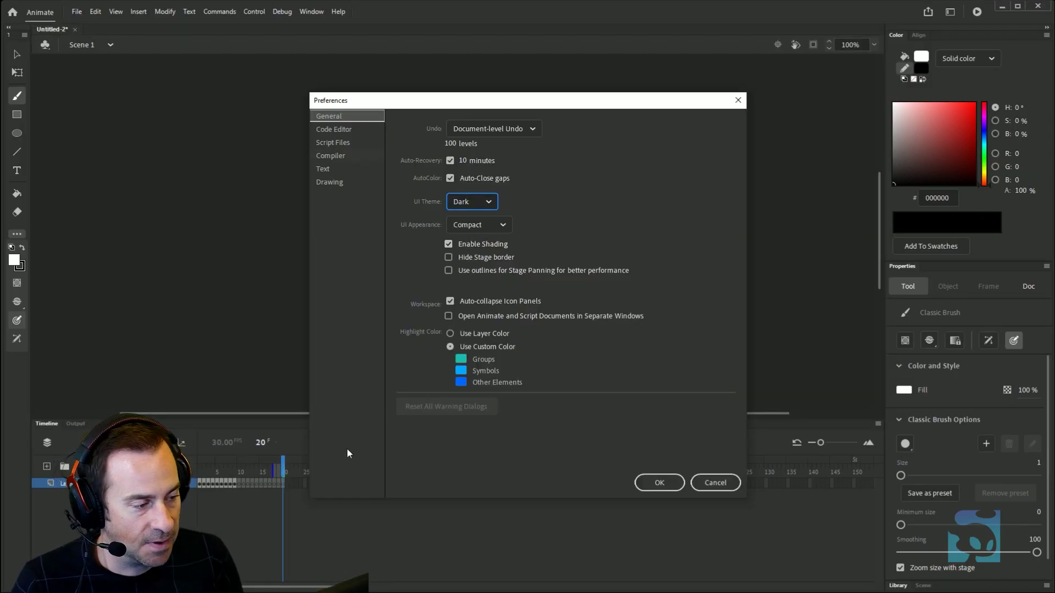
left_click(659, 483)
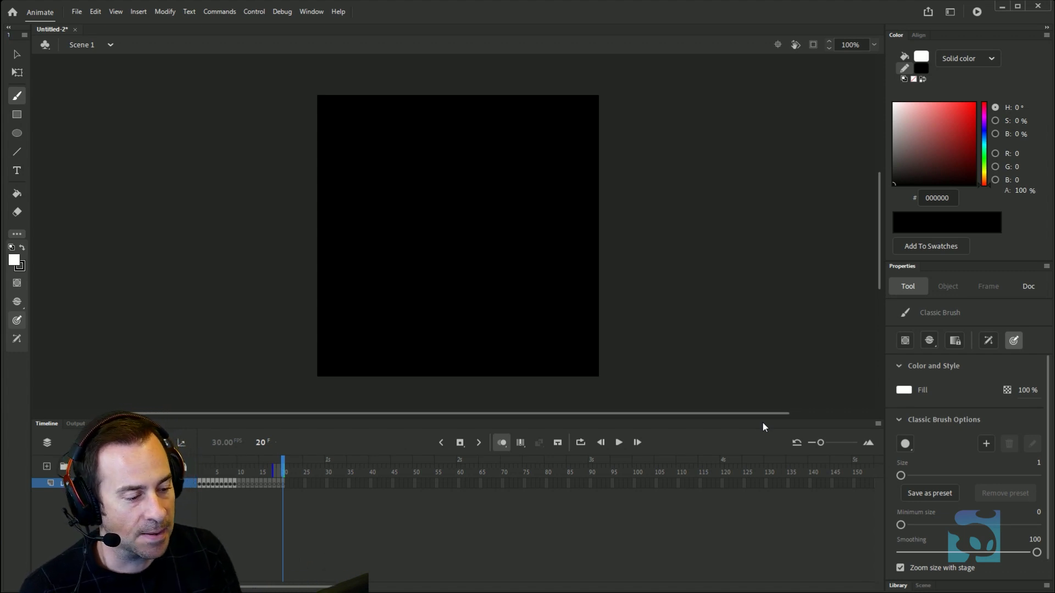
- Open the _Intro_to_Animate.fla file
left_click(77, 13)
left_click(99, 49)
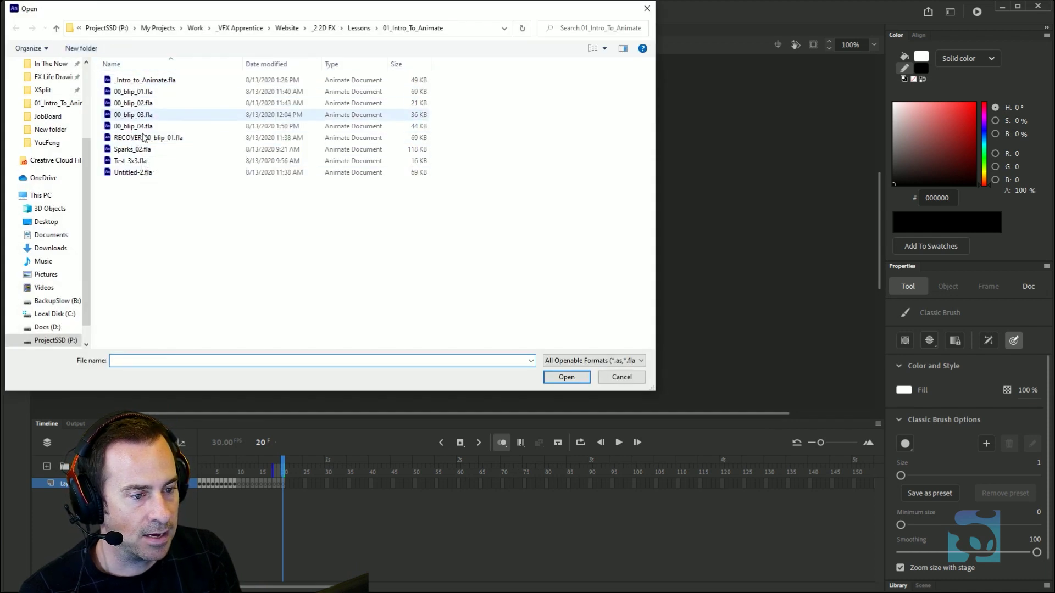
left_click(145, 84)
left_click(568, 375)
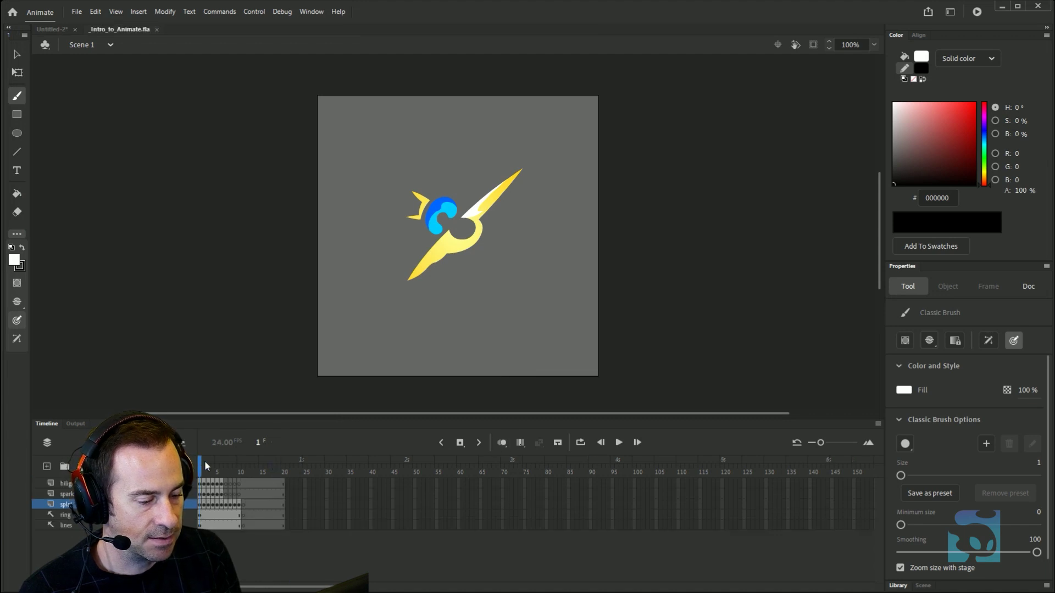
- Scrub to frame 4, then test-play the splash animation with Ctrl+Enter and close the preview
mouse_move(212, 464)
left_mouse_down()
mouse_move(230, 461)
mouse_move(208, 457)
mouse_move(215, 450)
left_mouse_up()
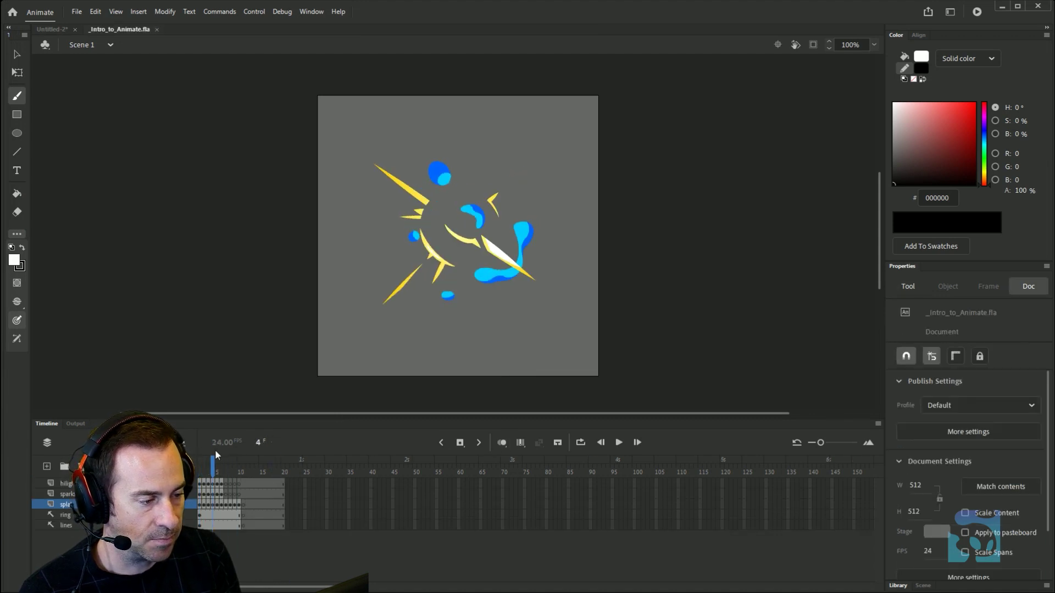
key("ctrl+Return")
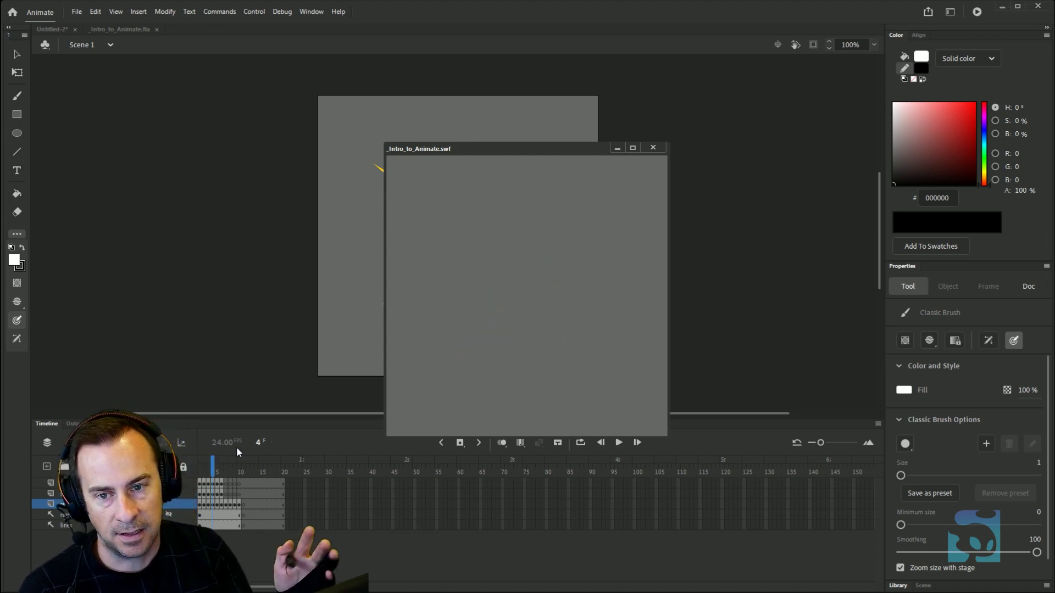
left_click(650, 145)
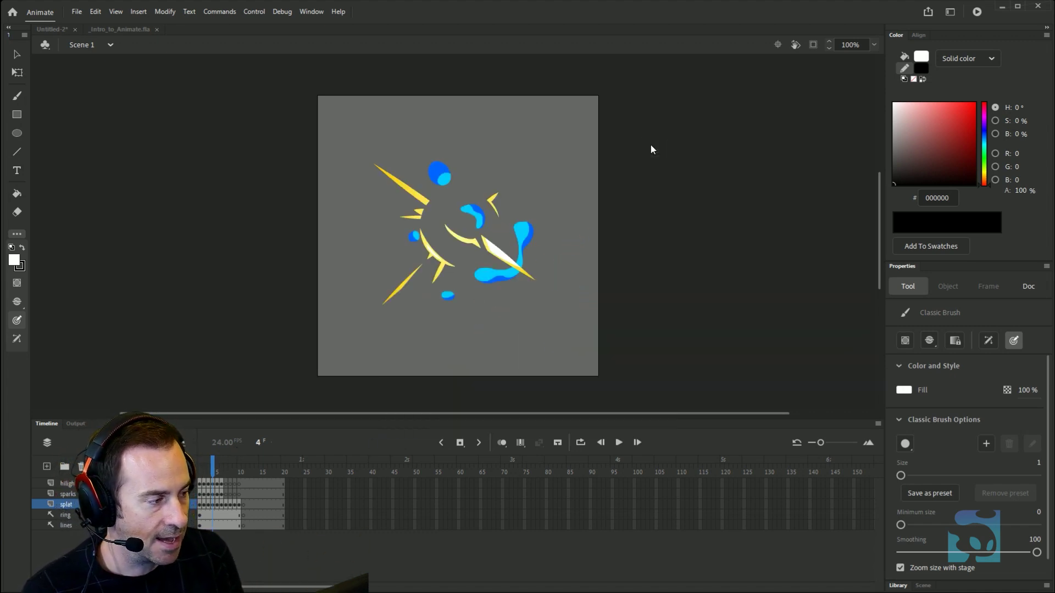
left_click(95, 12)
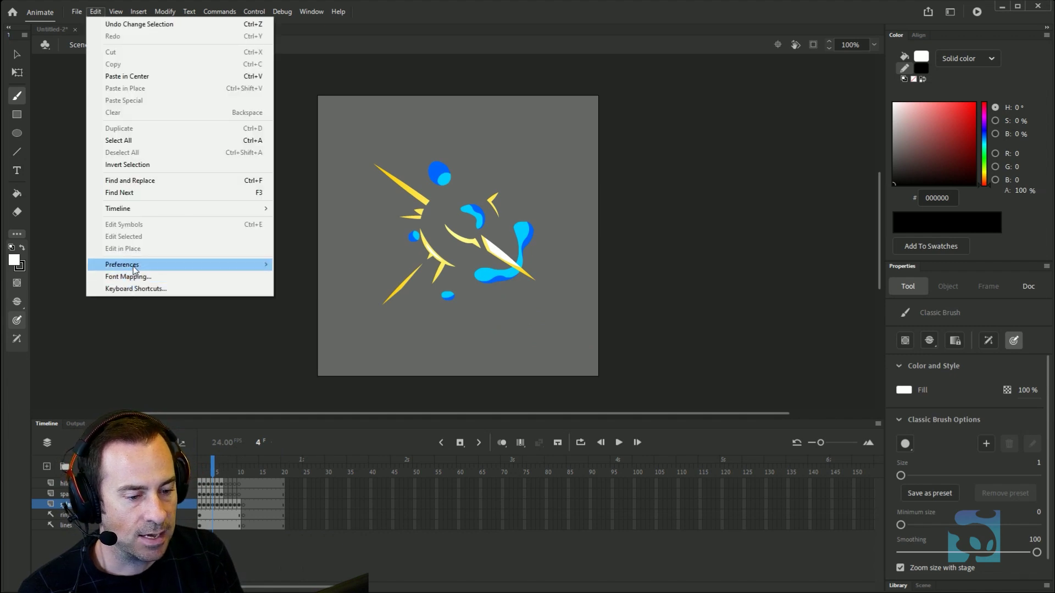
mouse_move(133, 268)
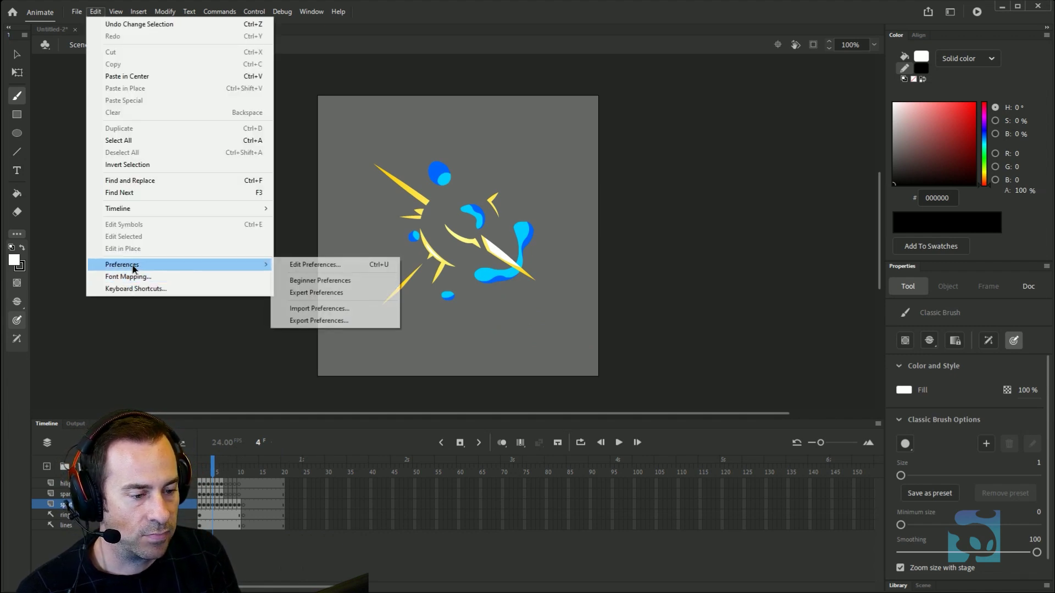
left_click(309, 308)
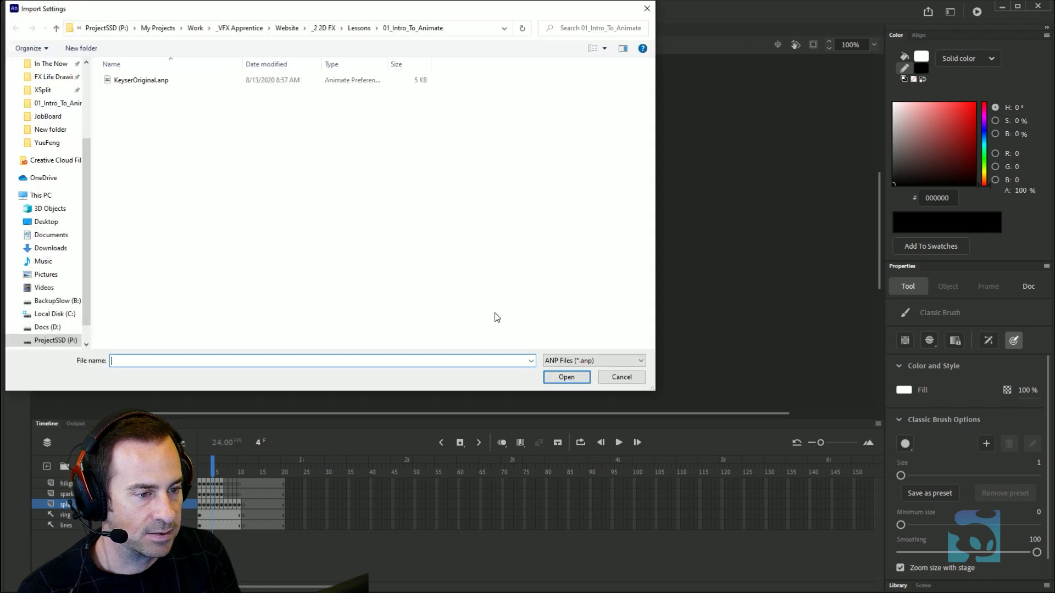
left_click(171, 82)
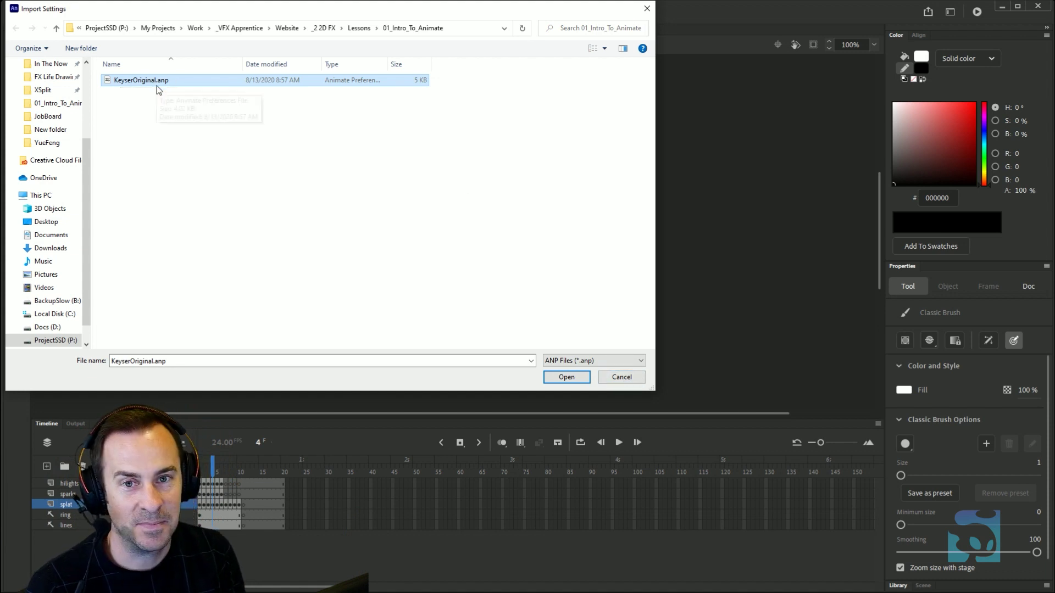
left_click(617, 374)
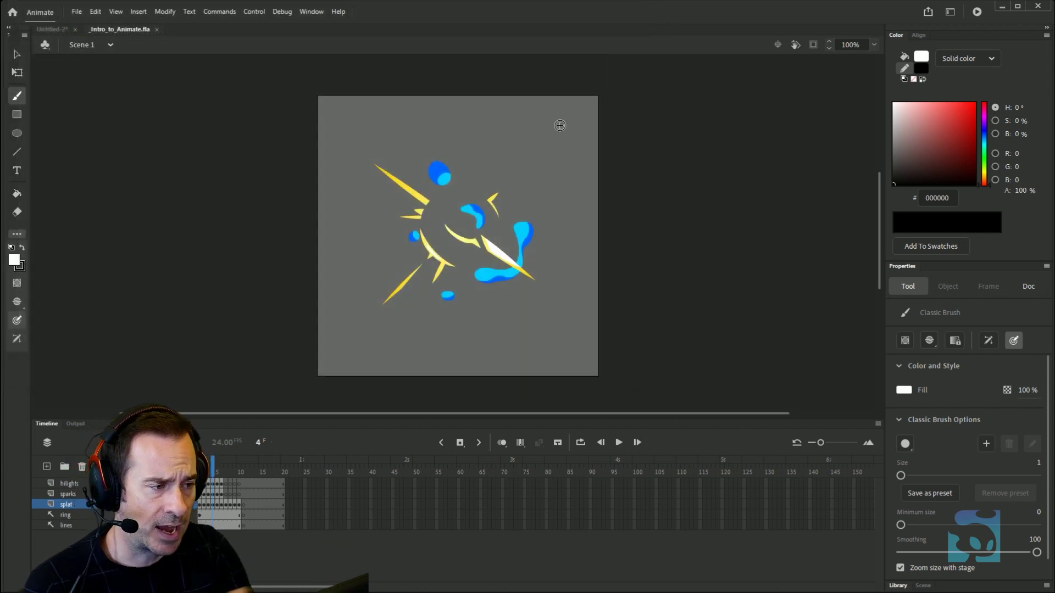
left_click(311, 12)
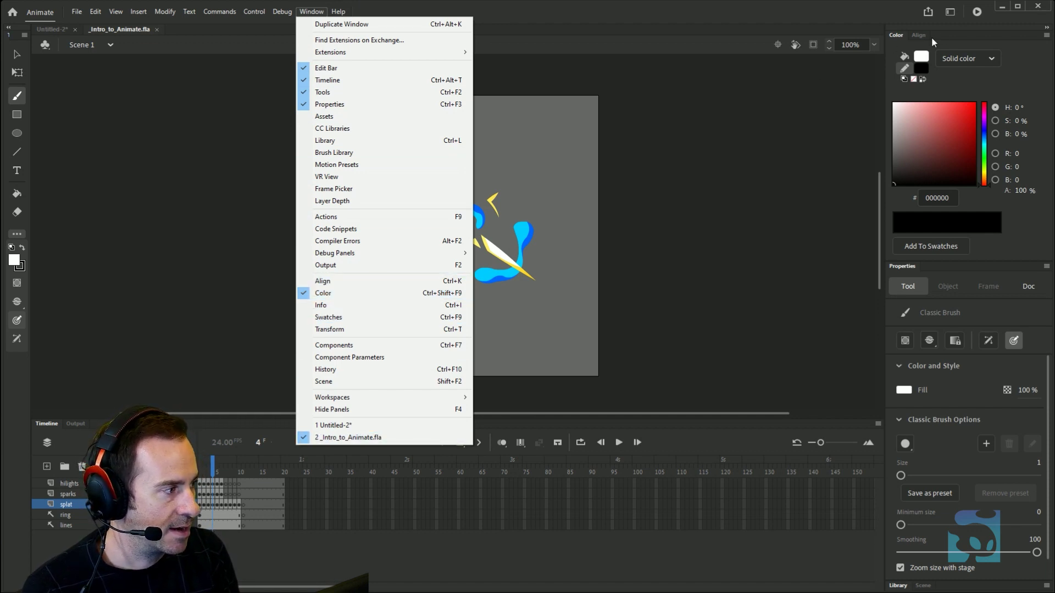
left_click(877, 73)
left_click(918, 35)
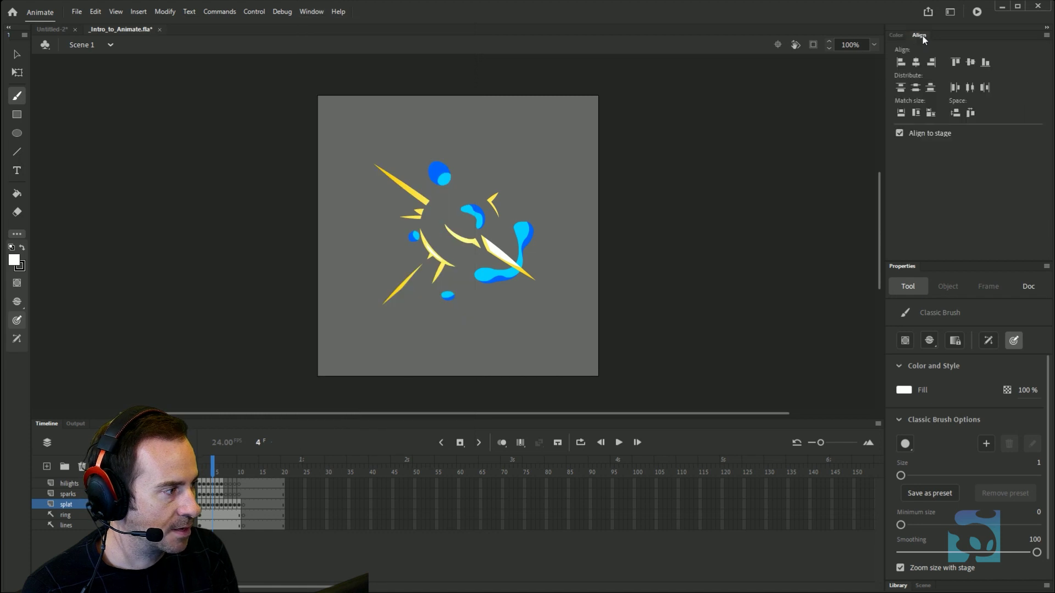
left_click(896, 35)
left_click(919, 35)
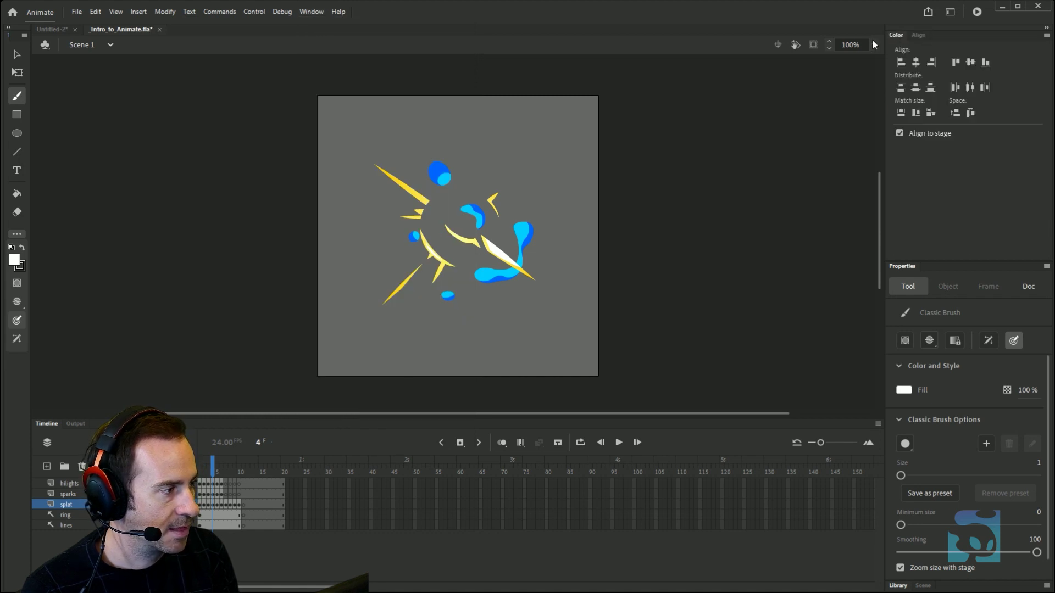
left_click(896, 35)
left_click(311, 12)
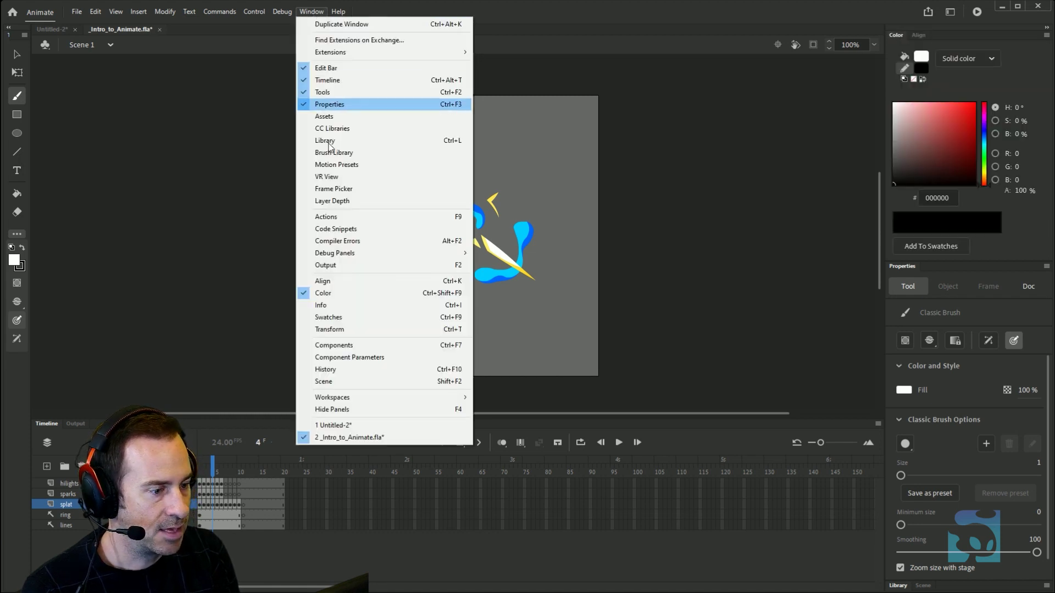
left_click(330, 71)
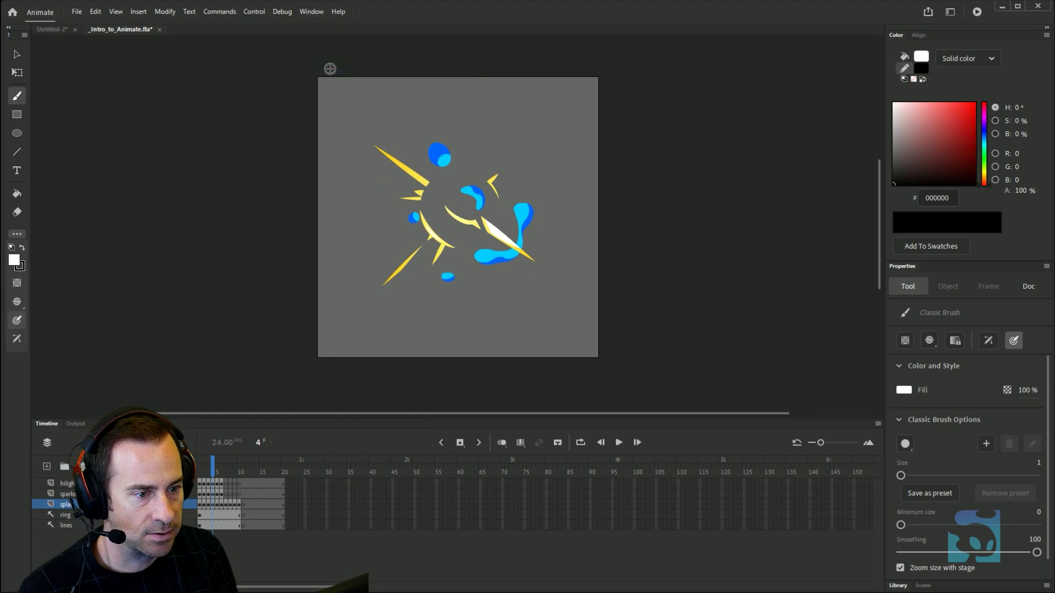
left_click(311, 12)
left_click(330, 69)
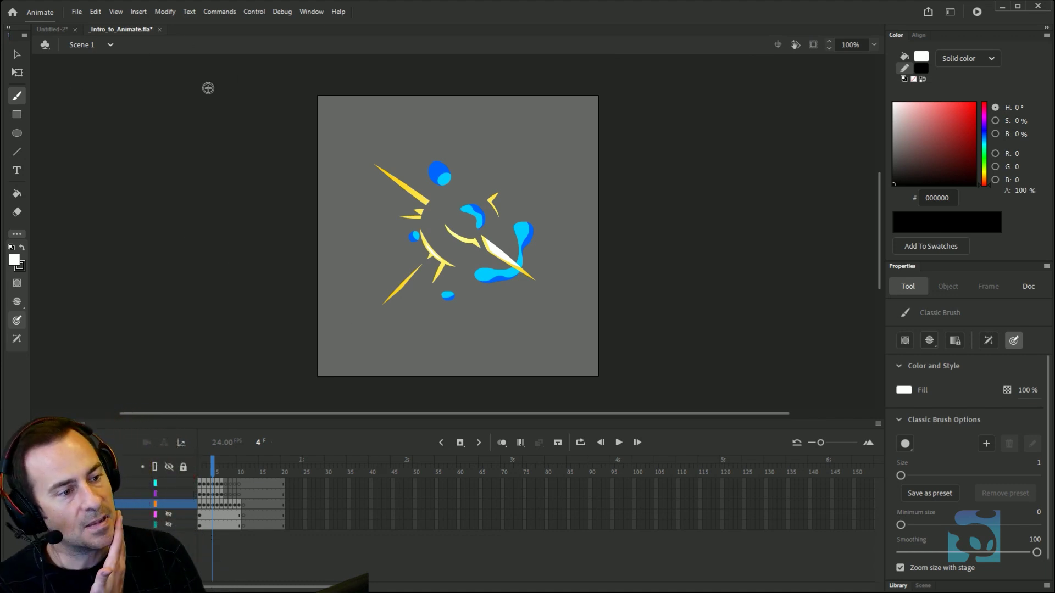
left_click(95, 12)
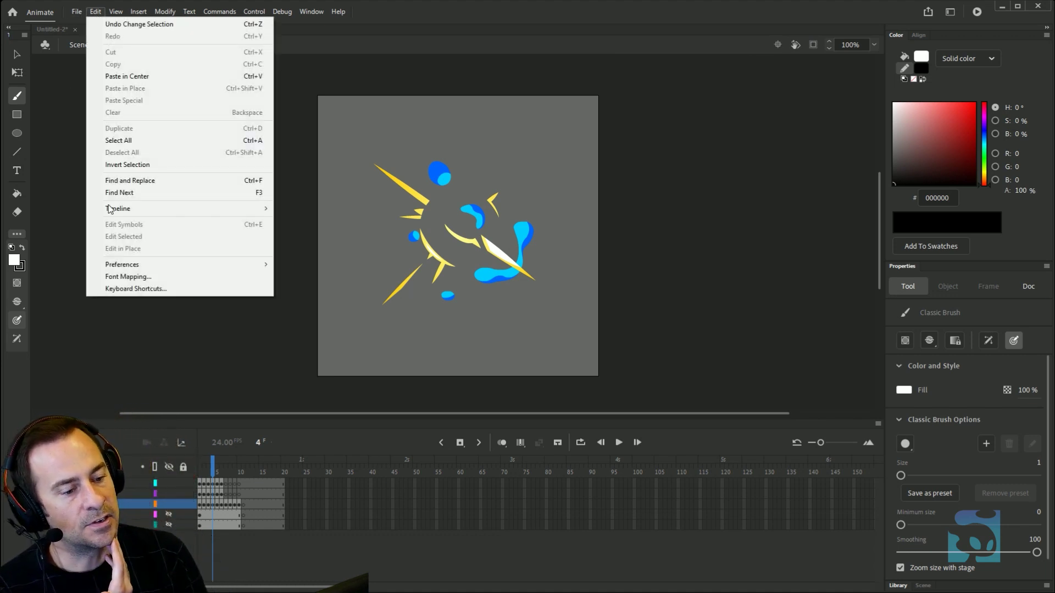
- Open Keyboard Shortcuts, search 'object mode', and switch to the Default Set (read-only) preset
left_click(141, 287)
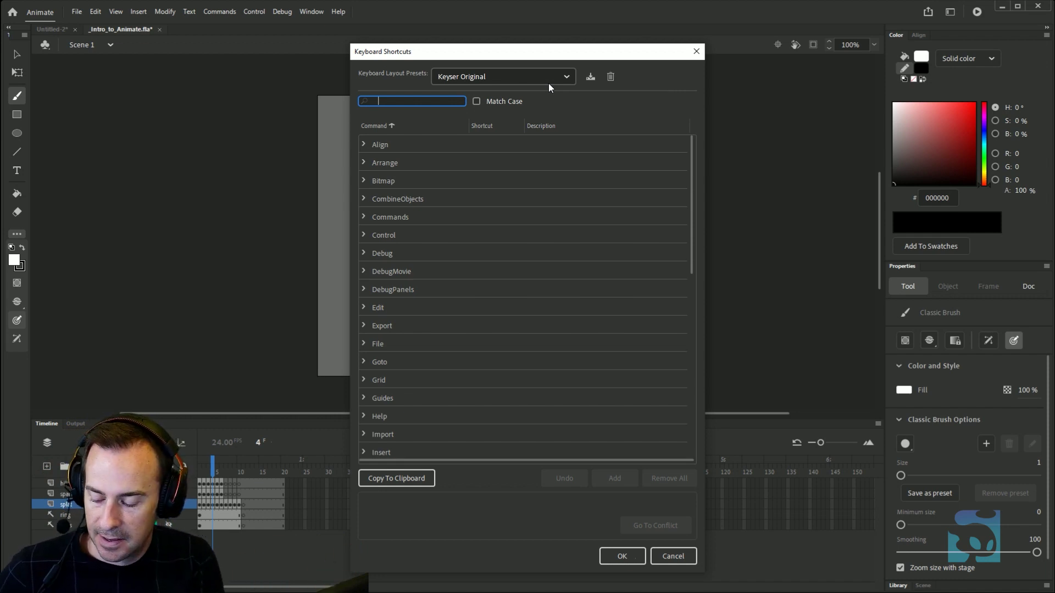
type("object")
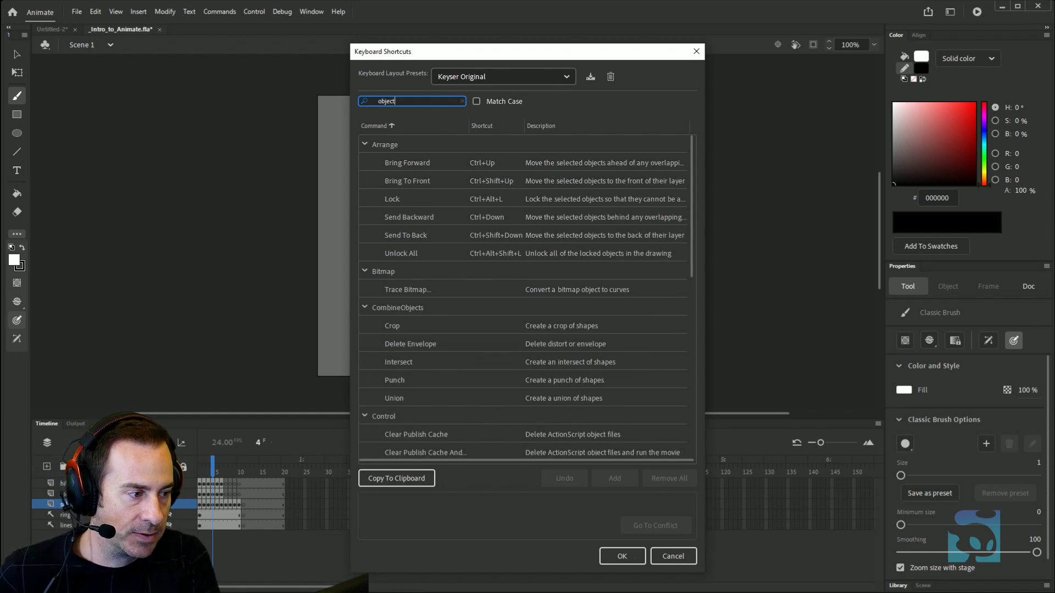
type(" mode")
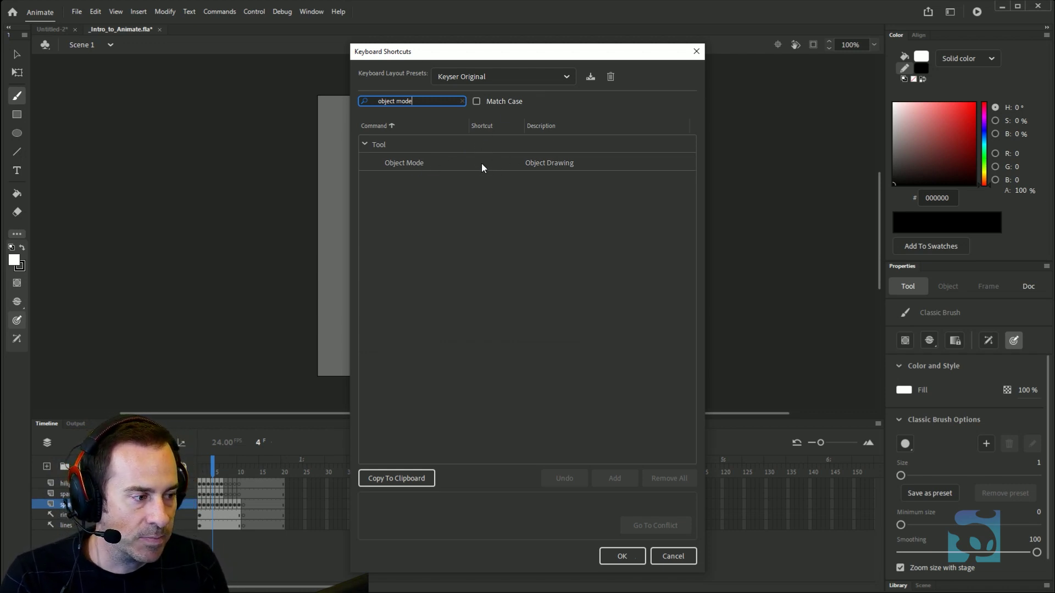
left_click(513, 74)
left_click(486, 97)
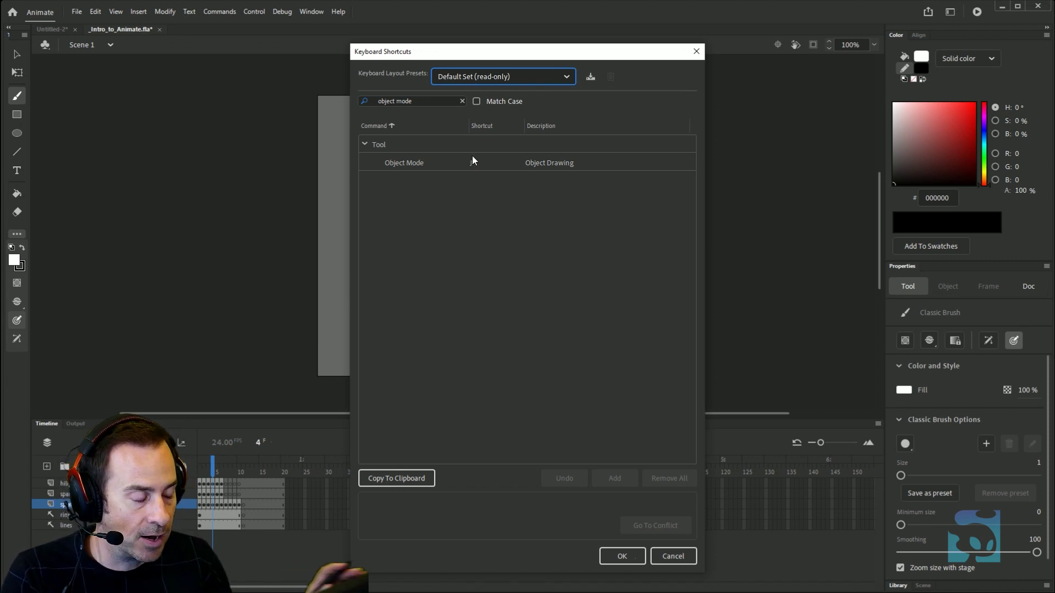
- Save the defaults as the 'Shortcuts' preset, replacing the old one, and clear Object Mode's J shortcut
left_click(591, 76)
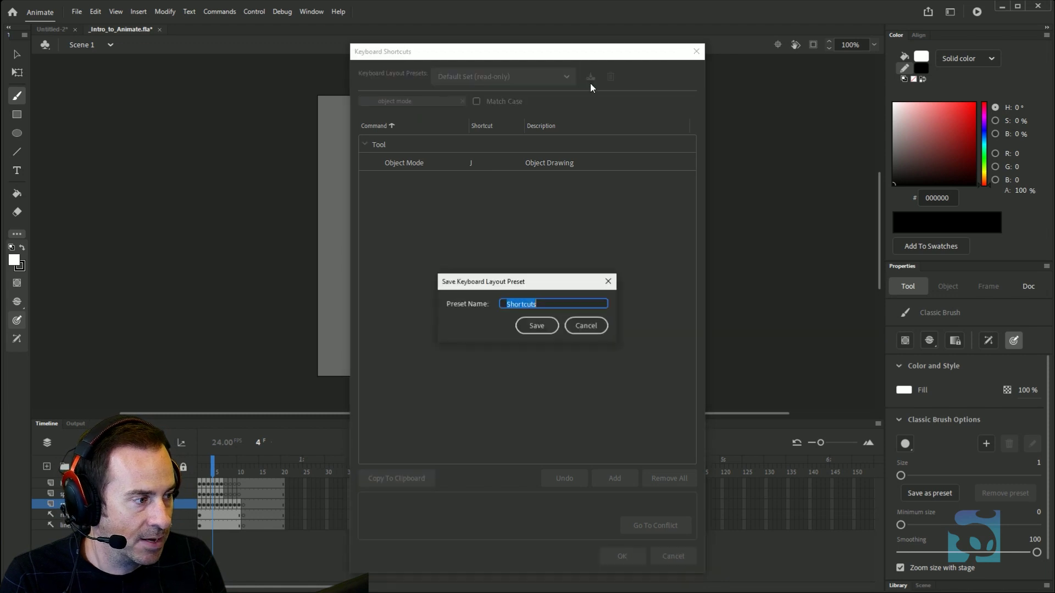
left_click(536, 325)
left_click(568, 317)
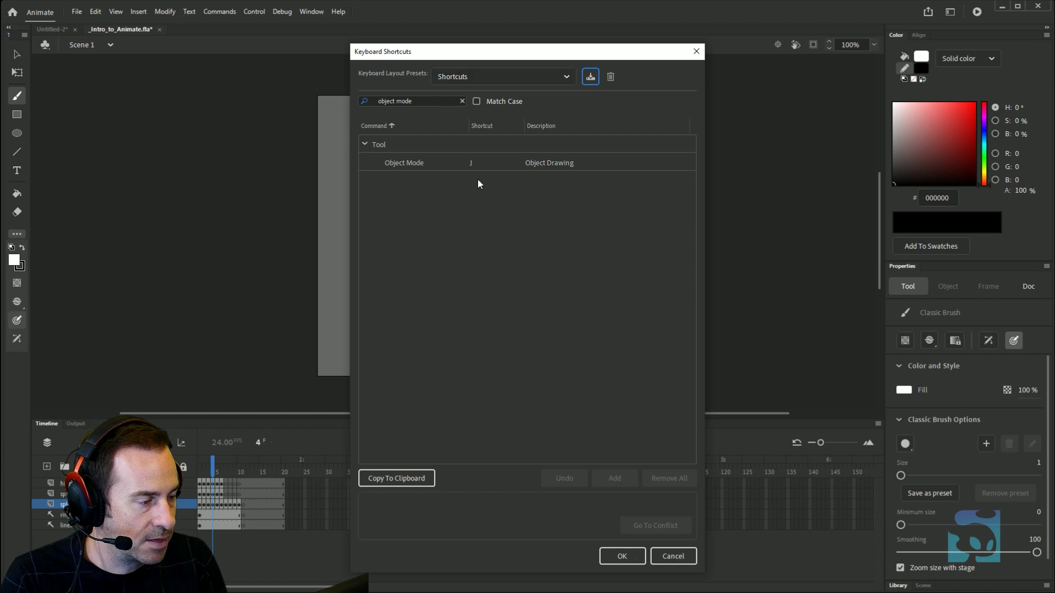
left_click(471, 163)
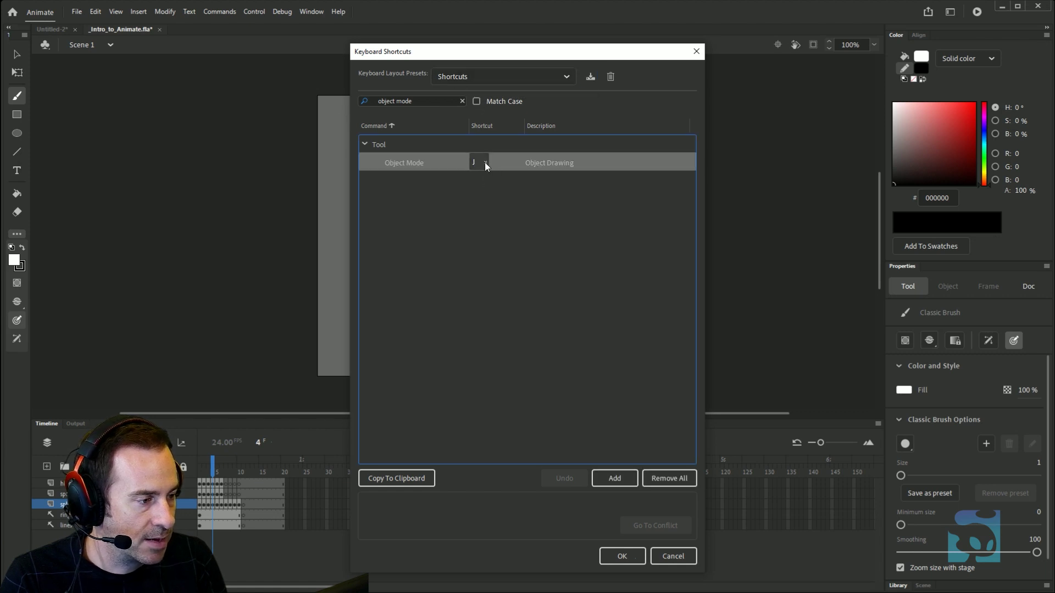
left_click(484, 163)
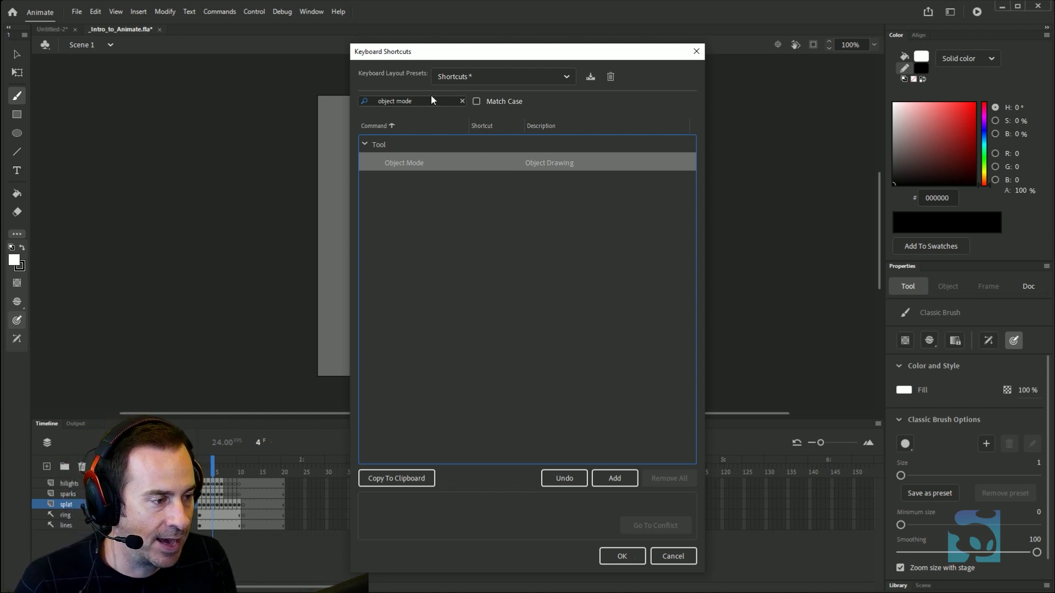
- Search 'camer' and remove the Camera tool's C shortcut
left_click_drag(440, 100, 358, 117)
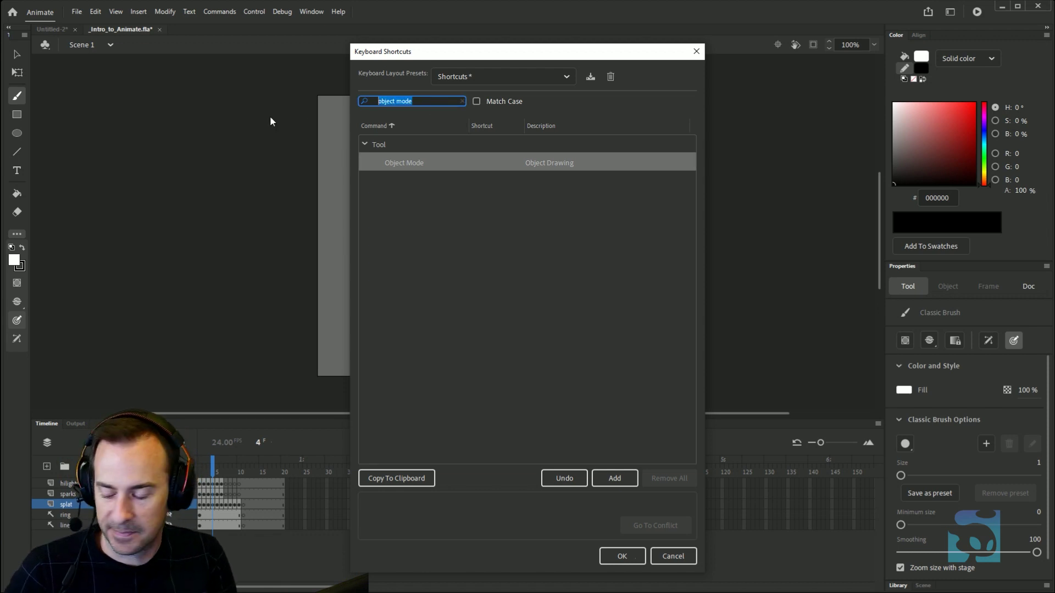
type("camer")
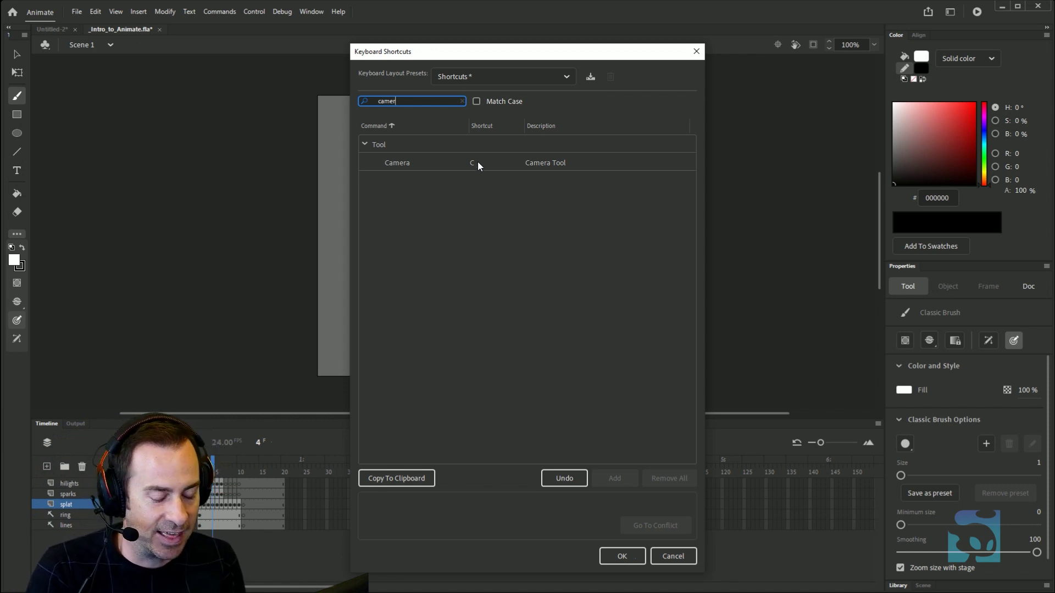
left_click_drag(416, 102, 328, 103)
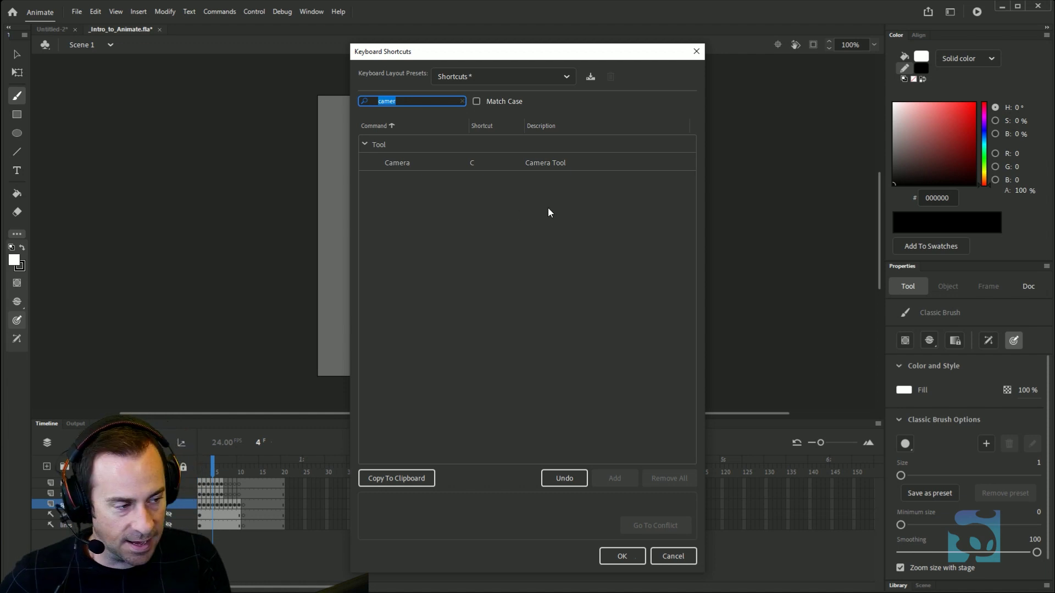
left_click(481, 159)
left_click(487, 163)
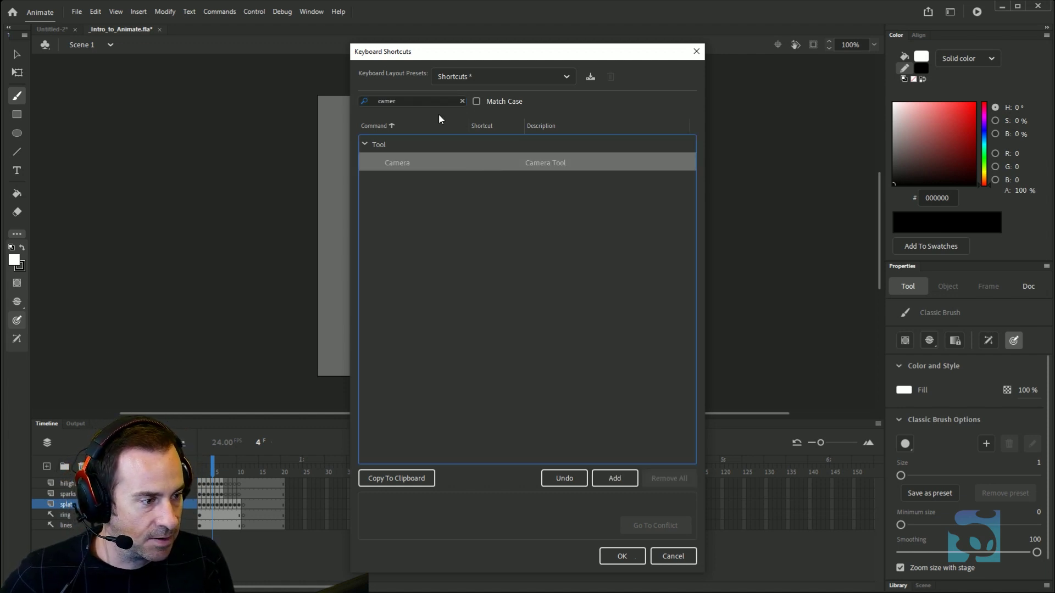
- Search 'bone too' and remove the Bone Tool's M shortcut
left_click_drag(434, 102, 290, 108)
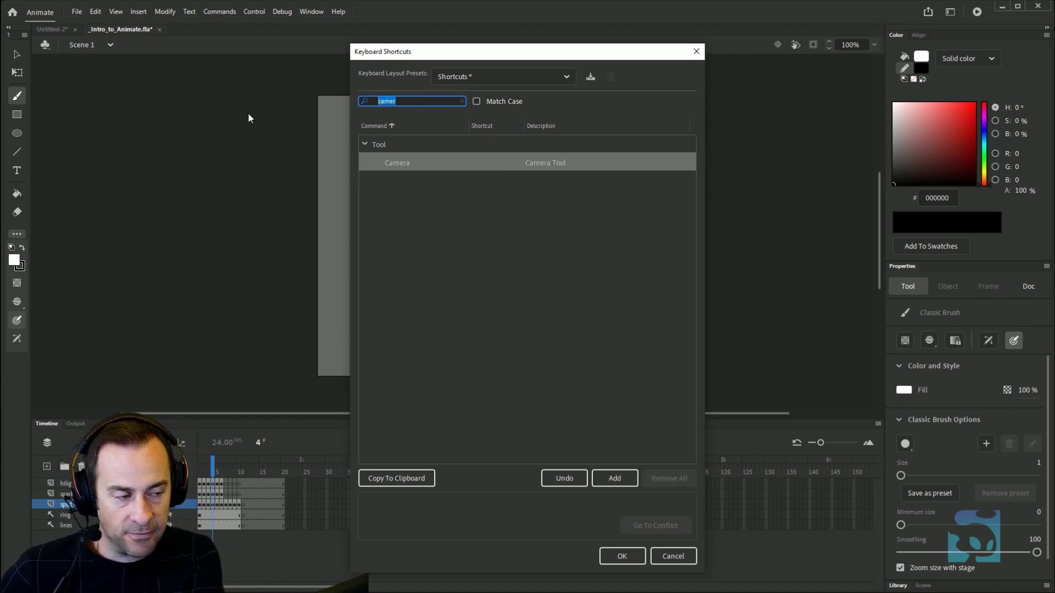
type("bone too")
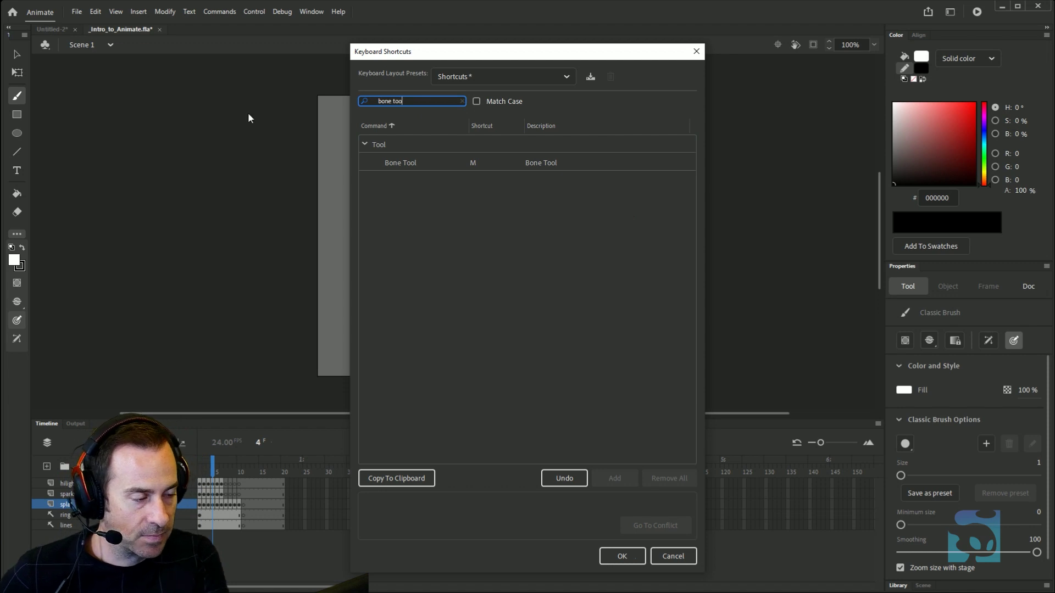
left_click(481, 163)
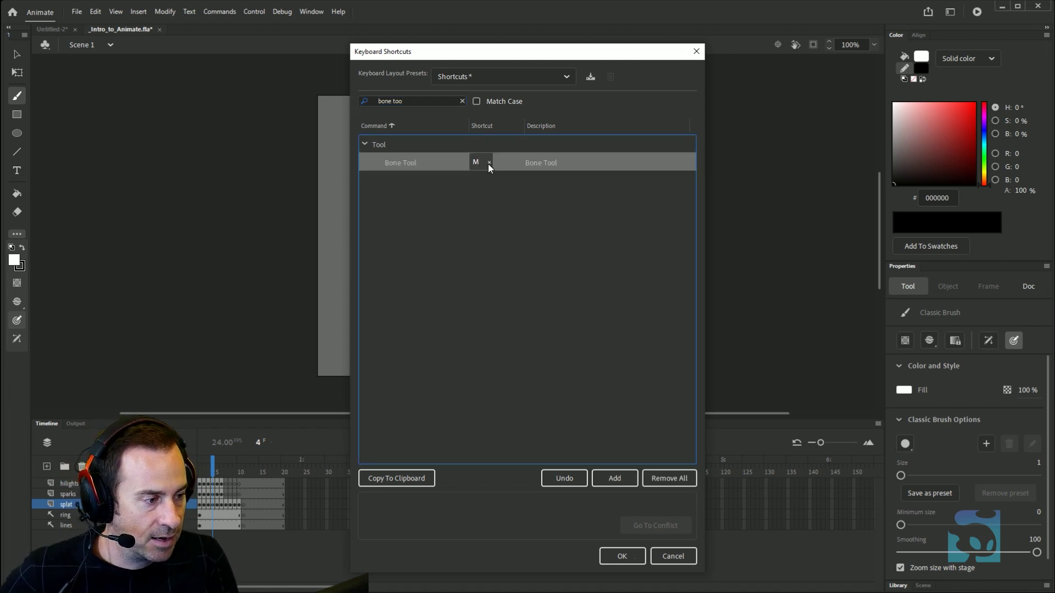
left_click(489, 163)
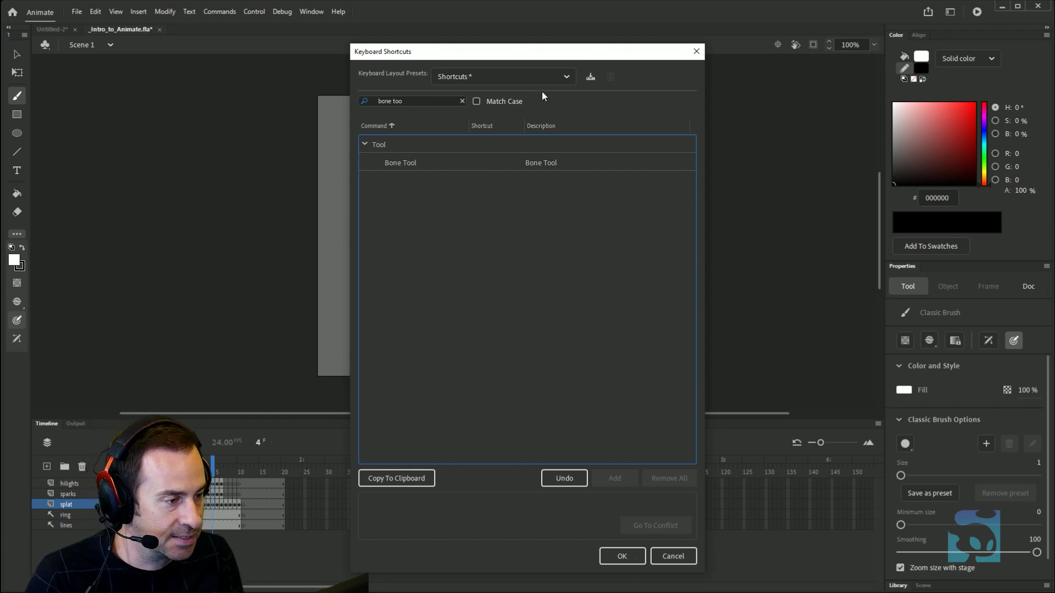
- Switch to the Keyser Original preset, saving the edited Shortcuts set first
left_click(513, 77)
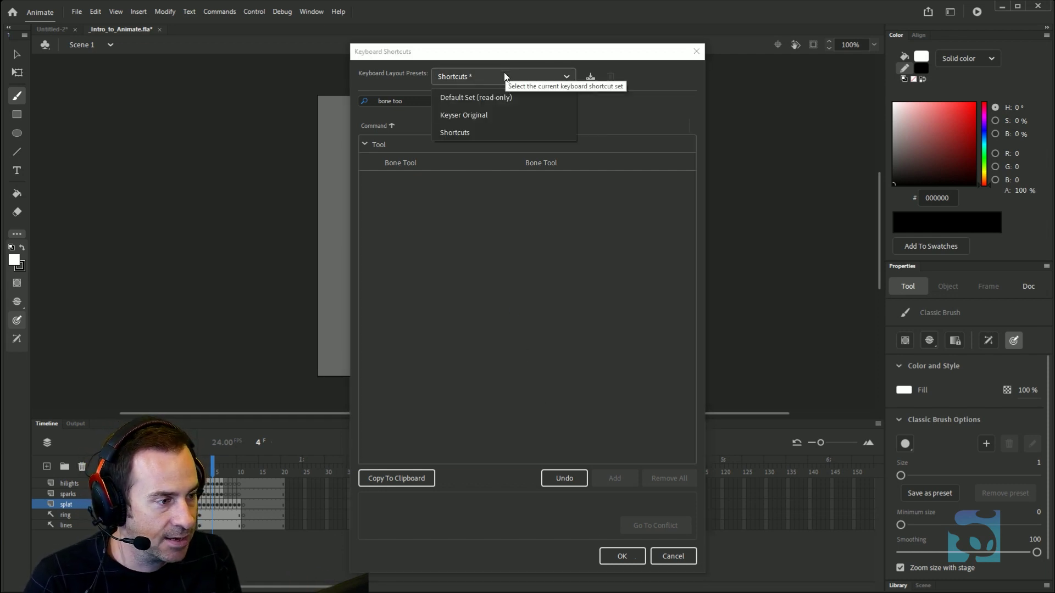
left_click(454, 117)
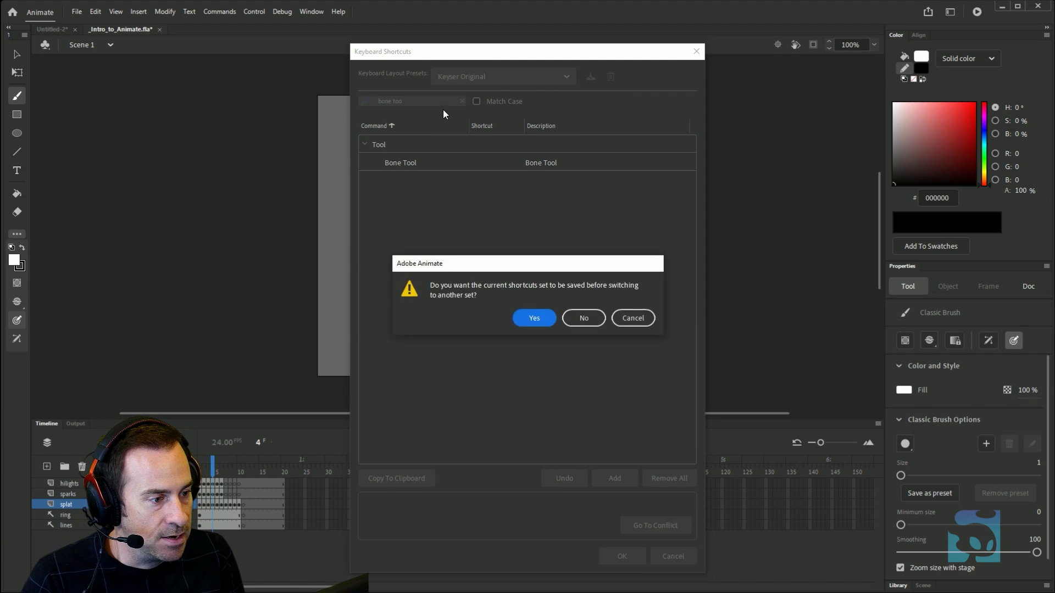
left_click(536, 318)
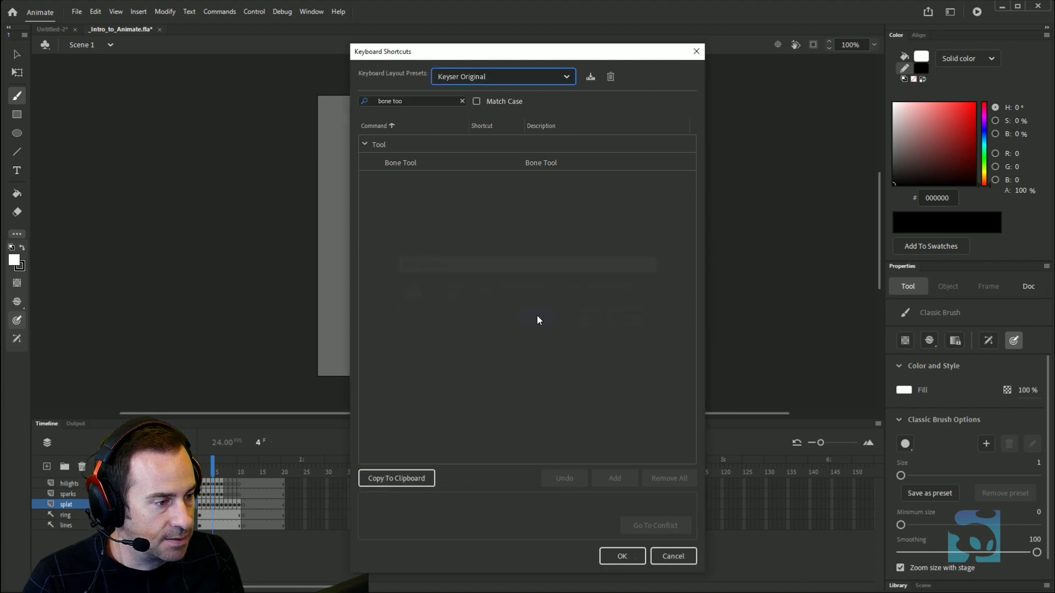
- Clear the search, review the expanded Tool shortcuts, and confirm the dialog with OK
left_click(462, 102)
scroll(420, 306, "down", 8)
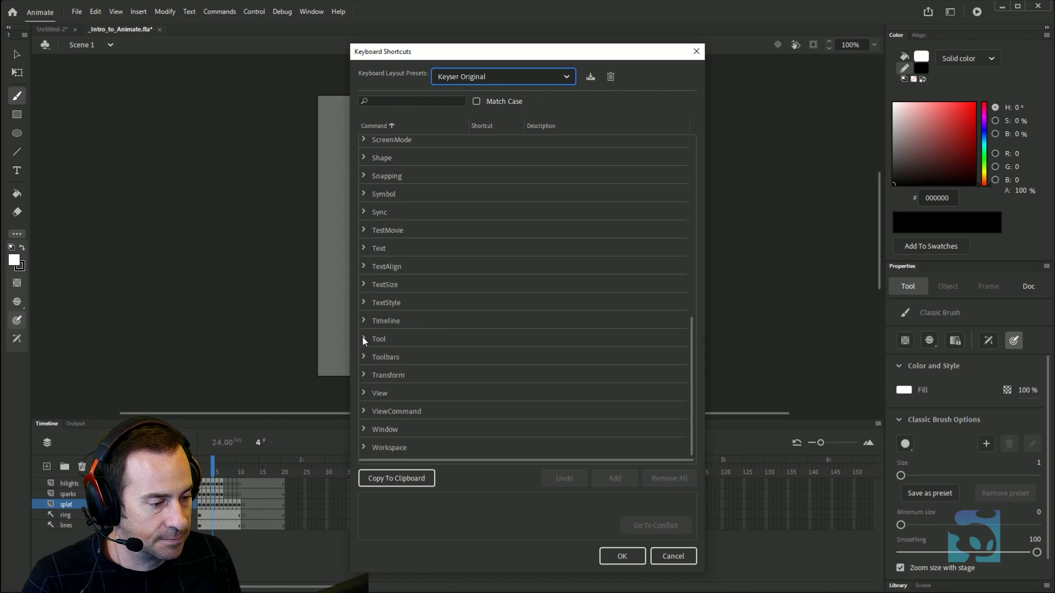
left_click(362, 340)
scroll(421, 261, "down", 10)
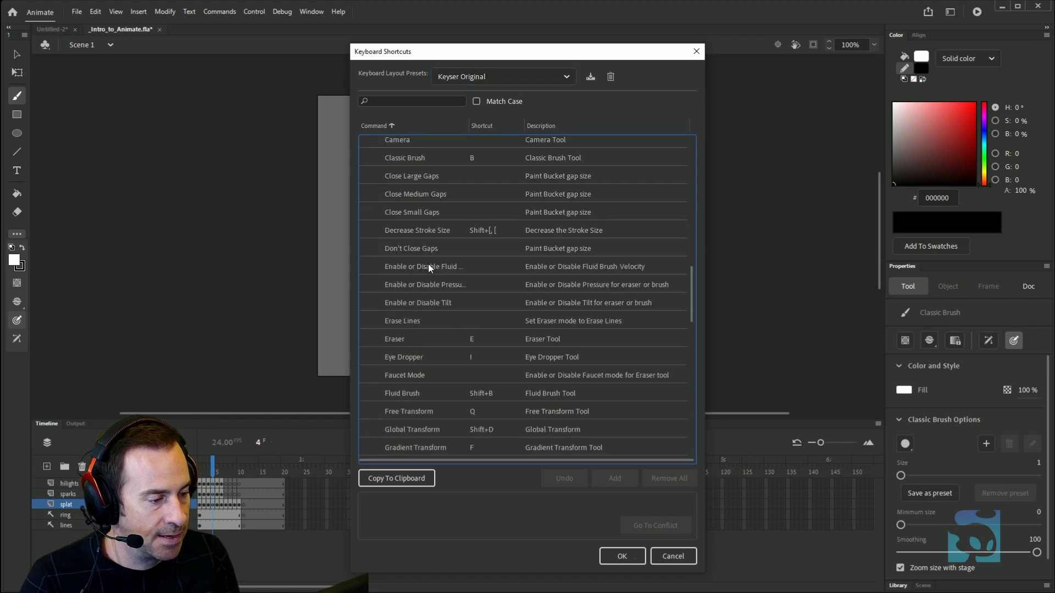
scroll(454, 256, "down", 1)
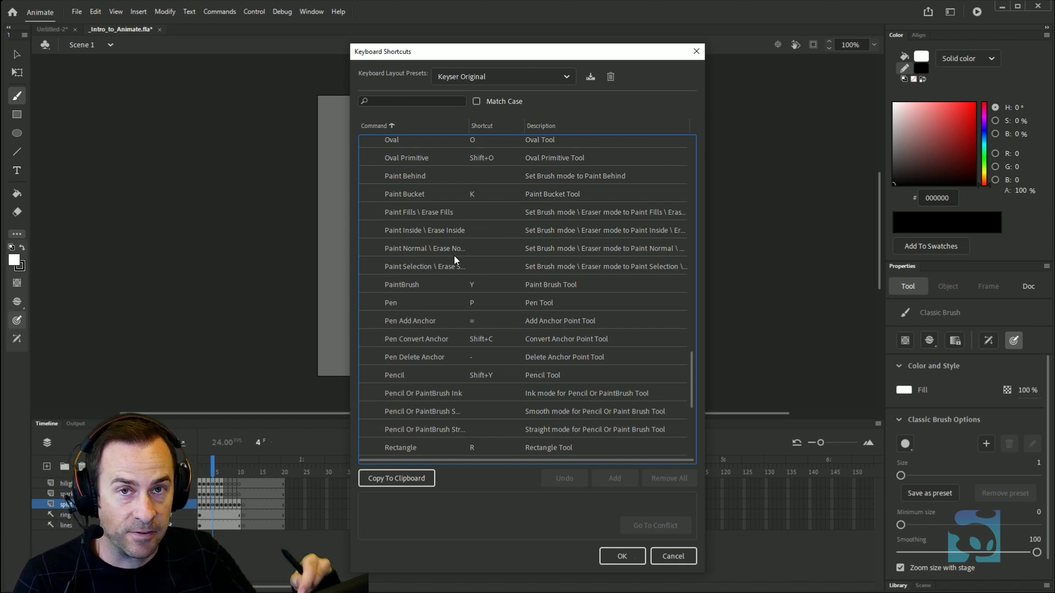
scroll(479, 269, "down", 4)
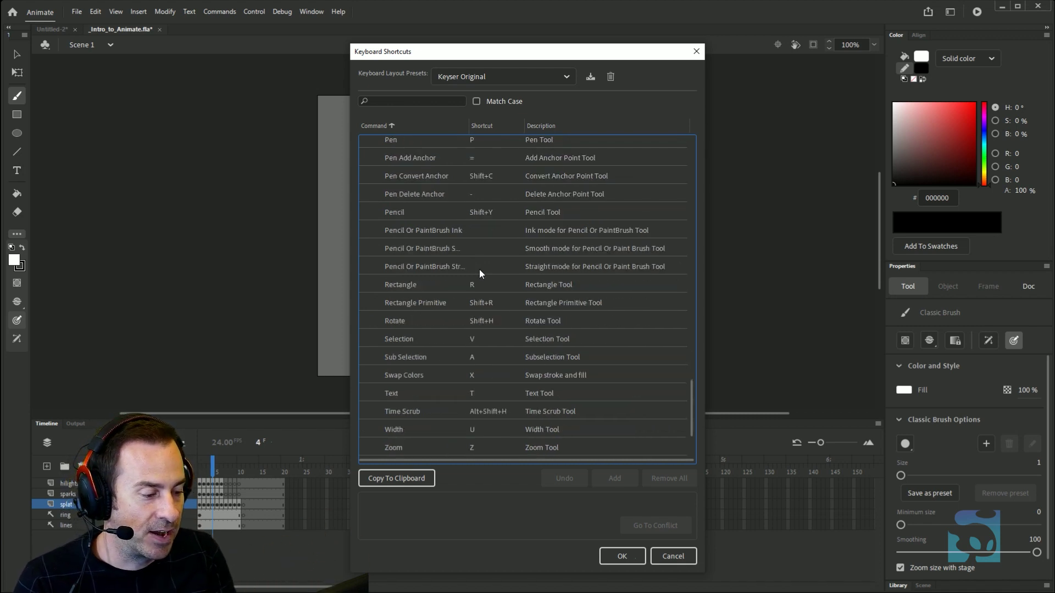
scroll(486, 293, "up", 3)
scroll(486, 317, "up", 3)
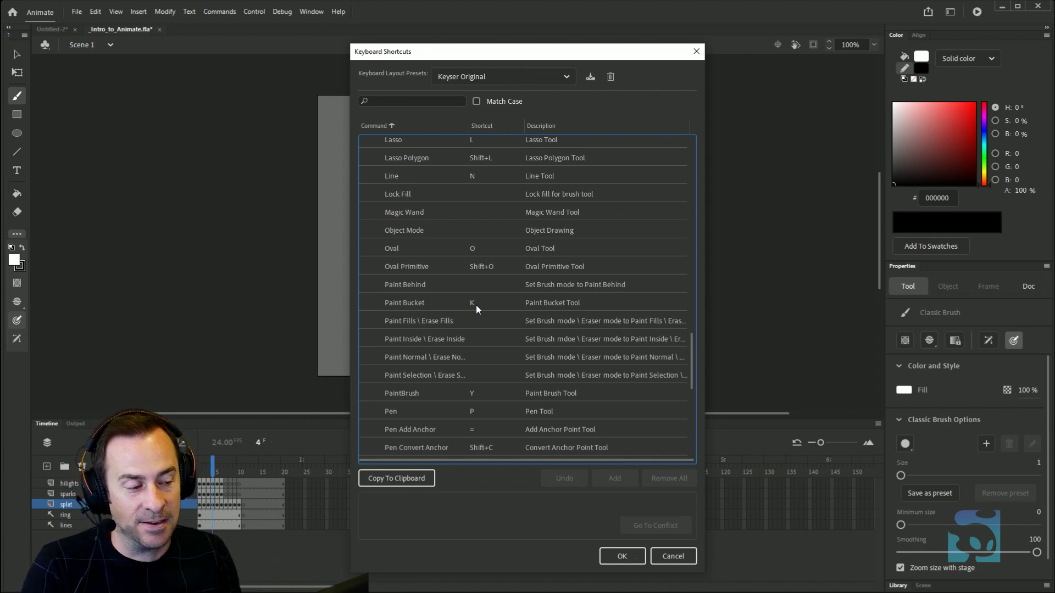
left_click(623, 556)
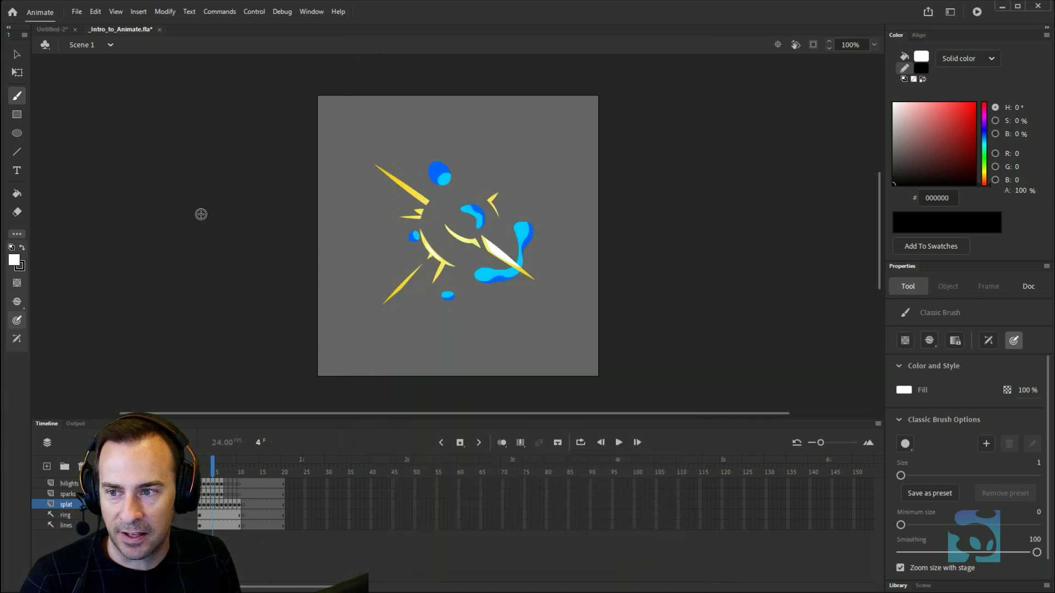